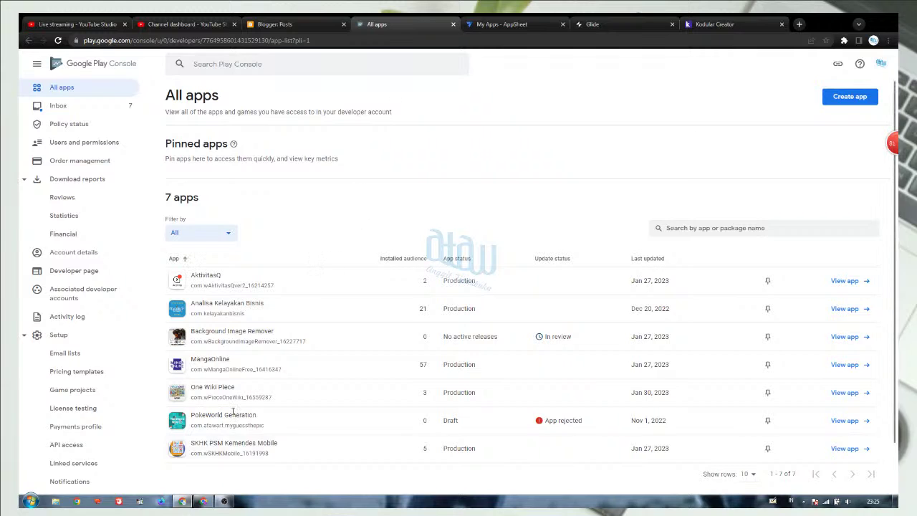
pyautogui.click(224, 500)
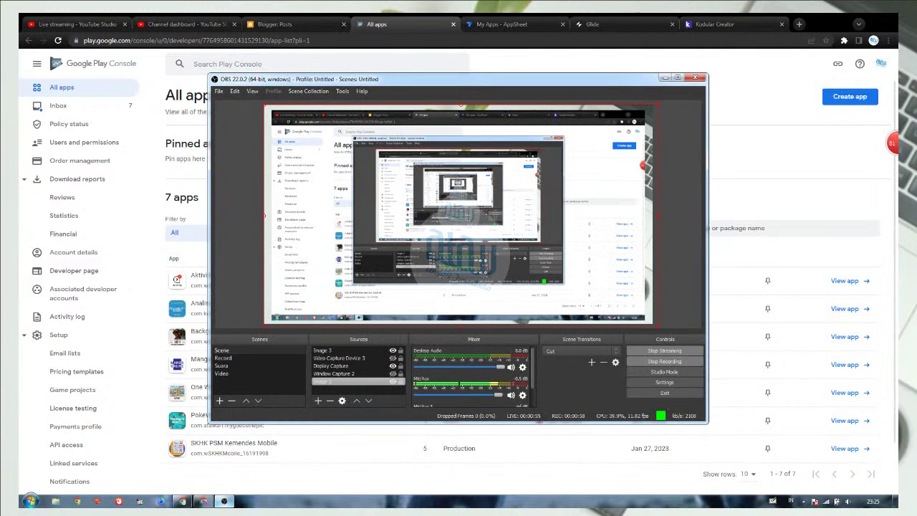
pyautogui.click(224, 501)
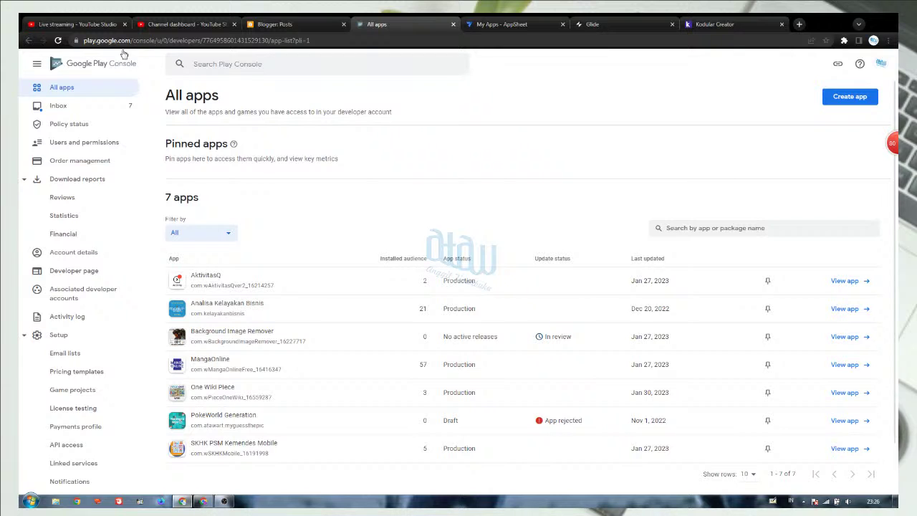
# Switch to the browser window with the Play Console signup and start creating a developer account for Yourself, reviewing the About you form.
pyautogui.click(204, 502)
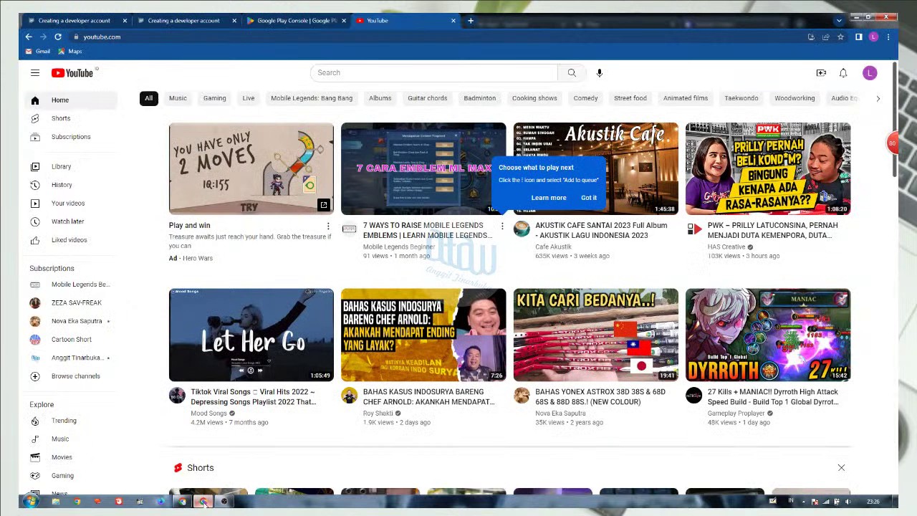
pyautogui.click(298, 19)
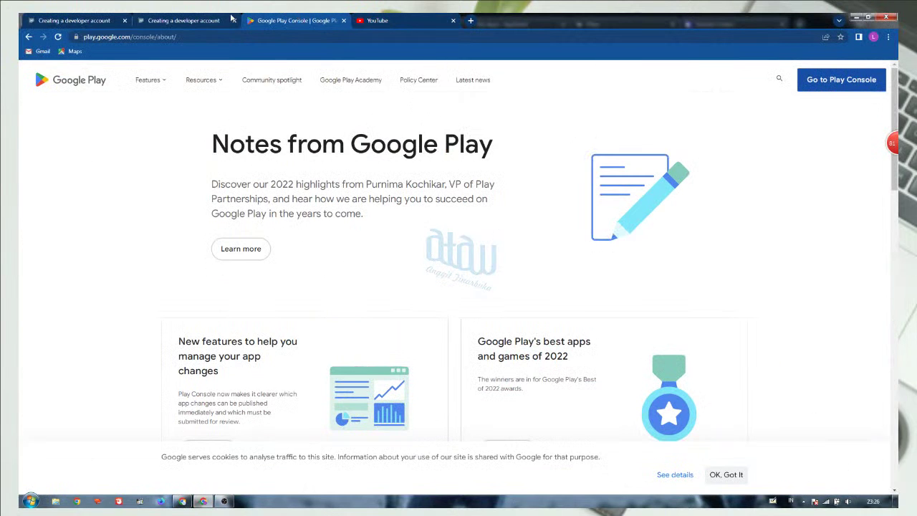
pyautogui.click(49, 19)
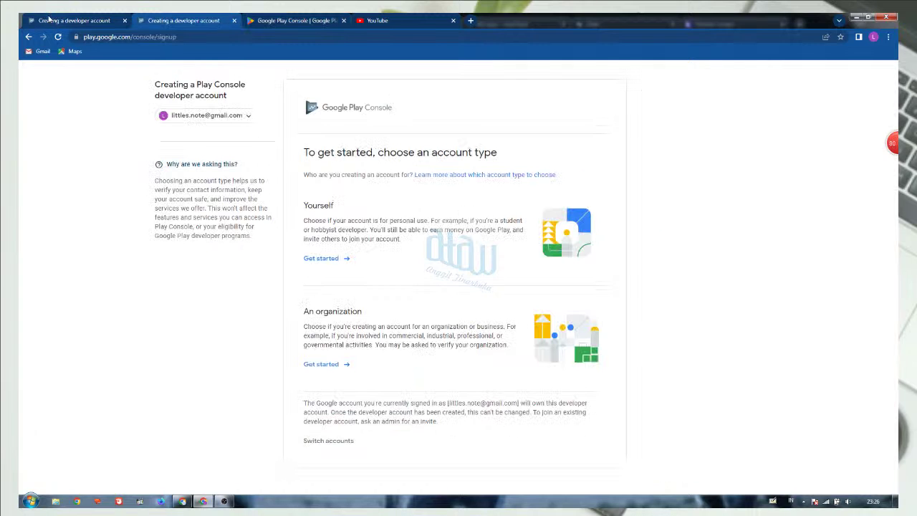
pyautogui.click(185, 21)
pyautogui.click(346, 266)
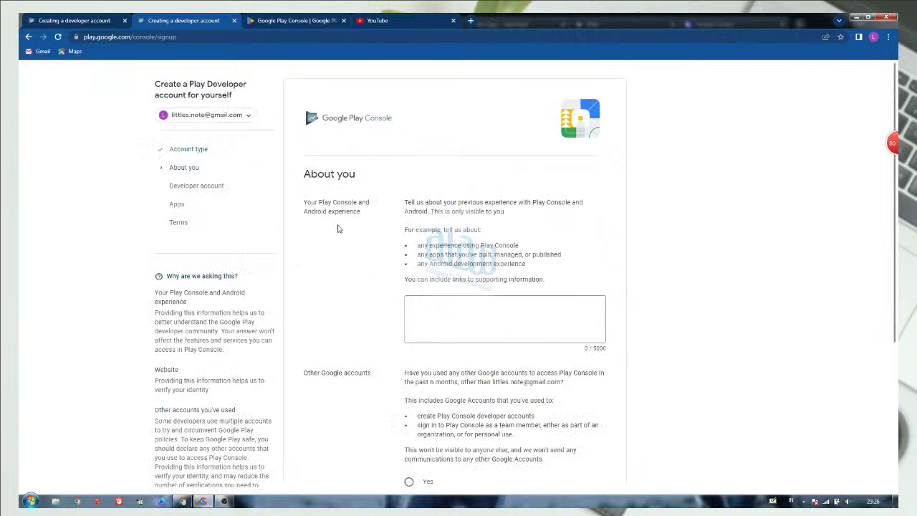
pyautogui.scroll(-2, 339, 229)
pyautogui.scroll(2, 339, 228)
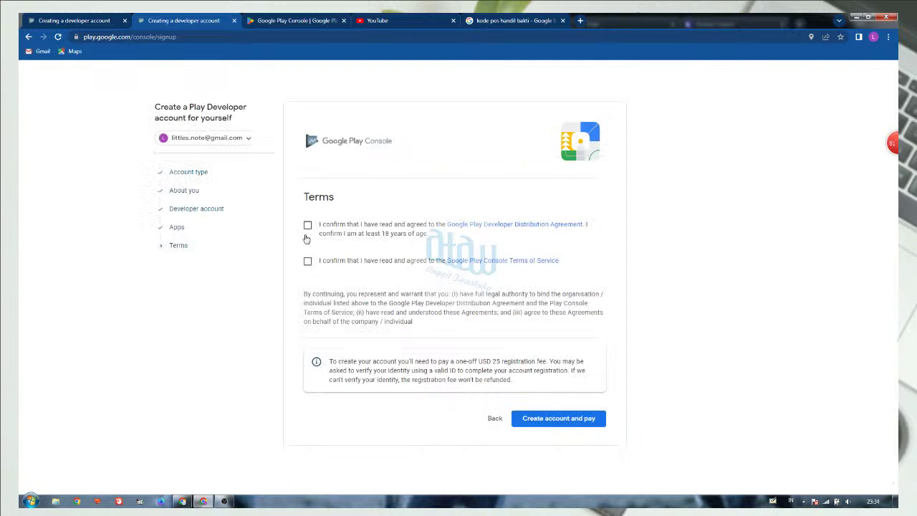
# Accept the Developer Distribution Agreement and Terms of Service, proceed to account creation and payment, and open the form for adding a credit or debit card.
pyautogui.click(308, 225)
pyautogui.click(308, 262)
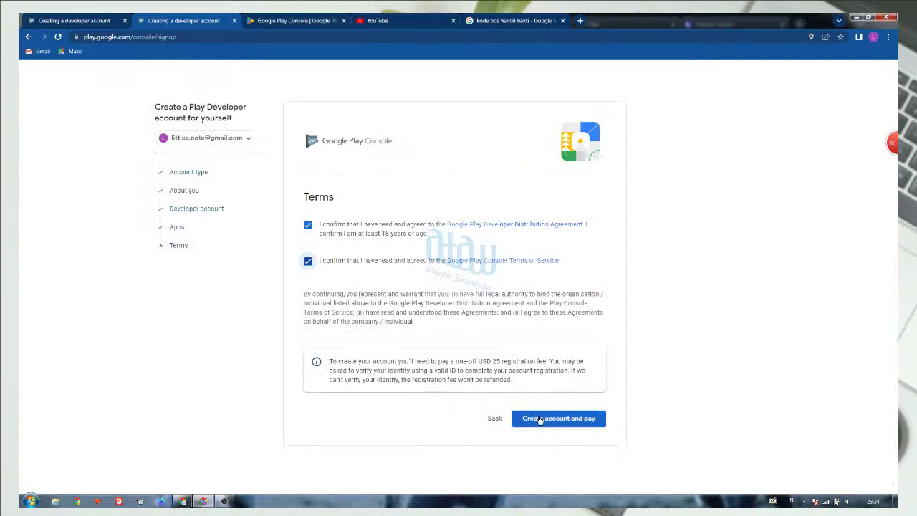
pyautogui.click(542, 419)
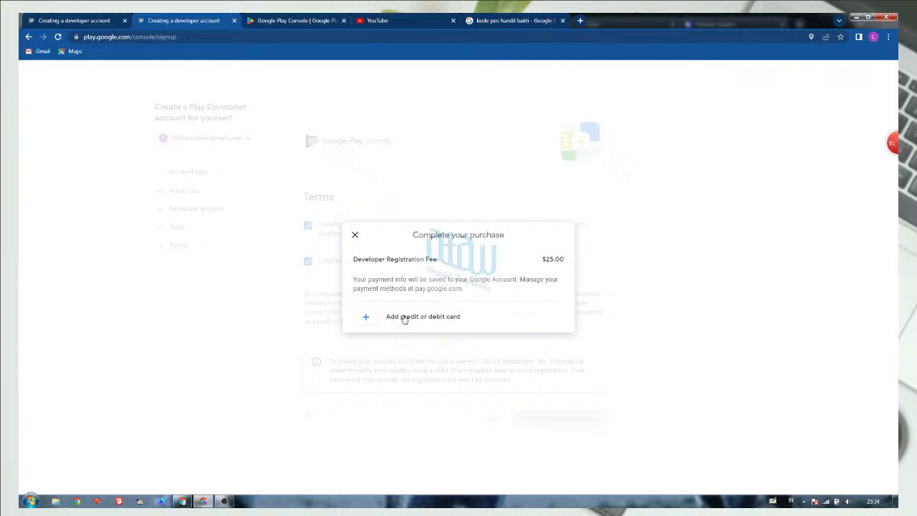
pyautogui.click(366, 320)
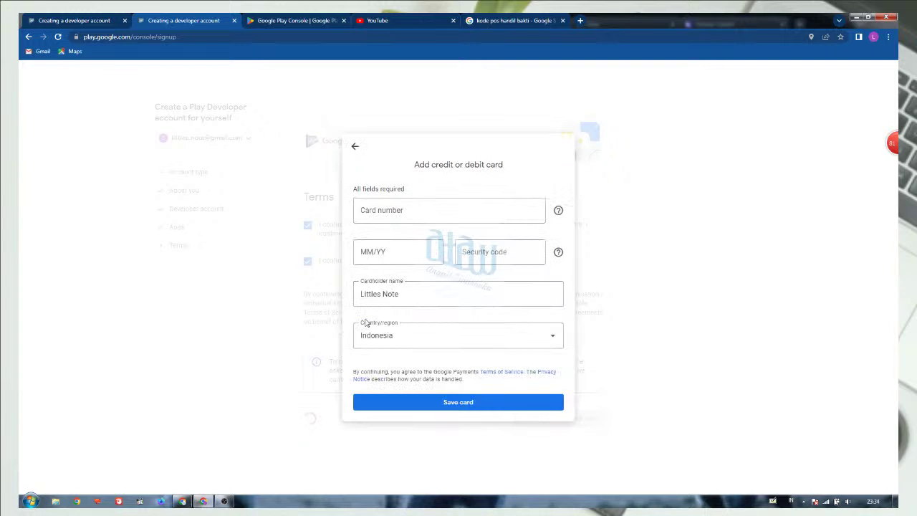
# Examine the card number, expiration date, security code and cardholder name fields of the payment card form.
pyautogui.click(451, 211)
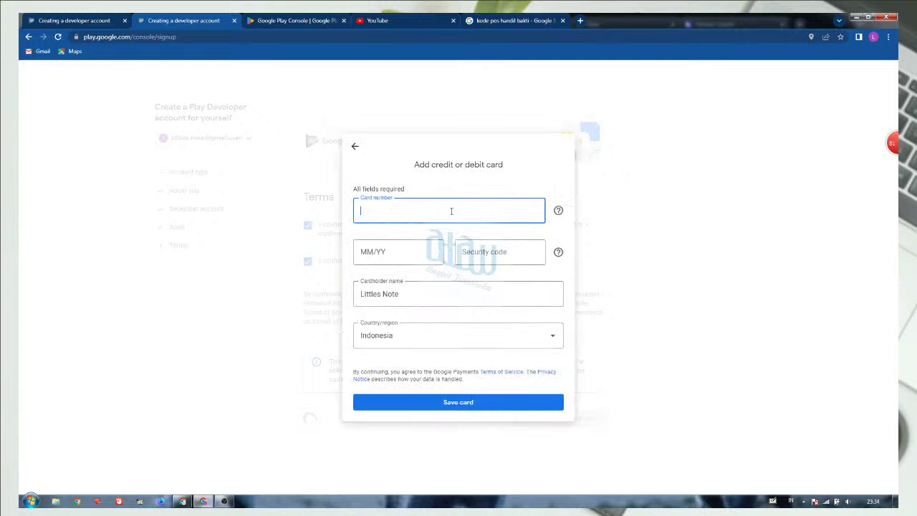
pyautogui.click(413, 254)
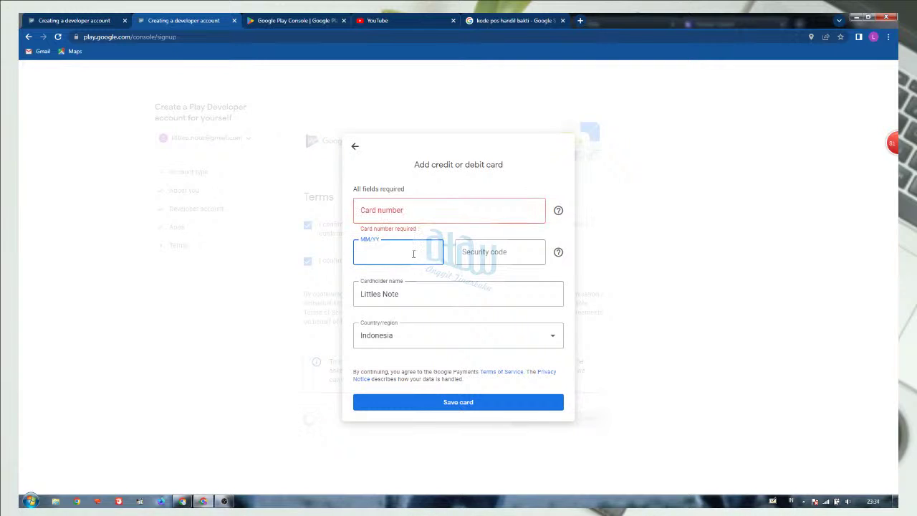
pyautogui.click(495, 252)
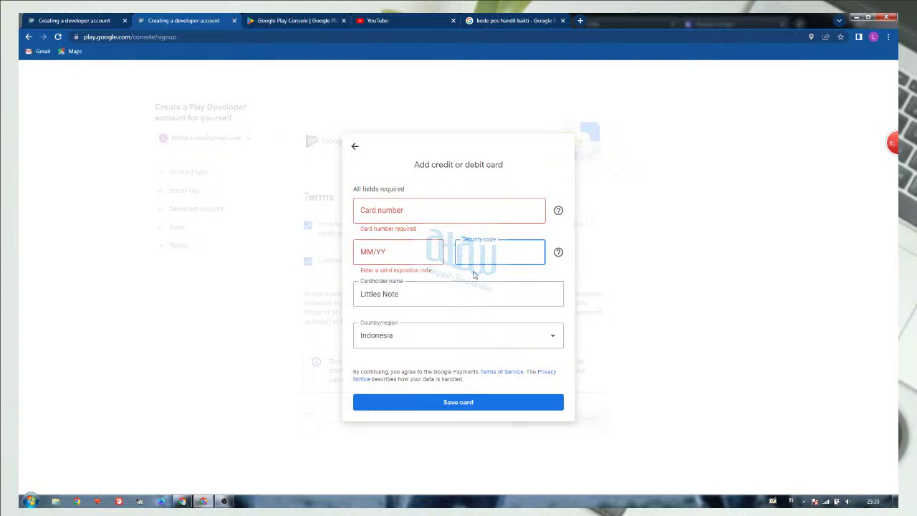
pyautogui.click(523, 205)
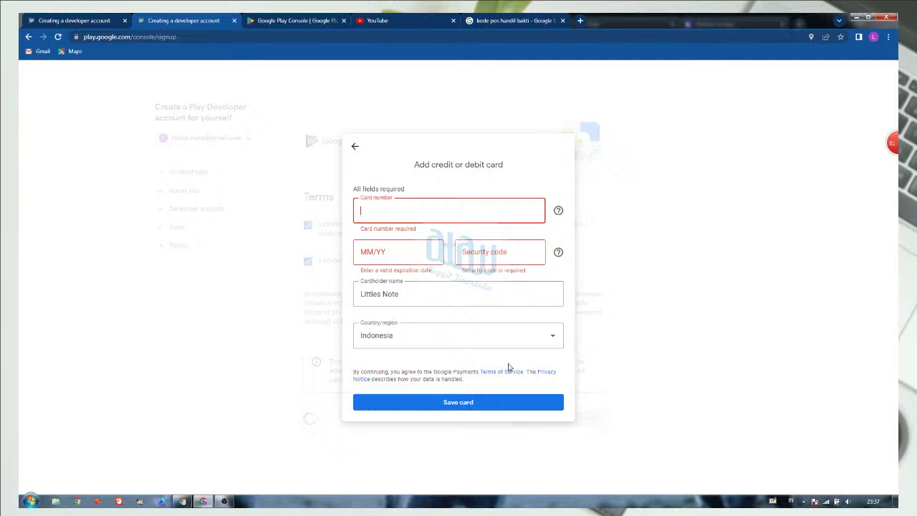
pyautogui.click(543, 299)
# Search the web for "jenius" in place of the postal code search and open the Jenius website.
pyautogui.click(517, 23)
pyautogui.click(513, 37)
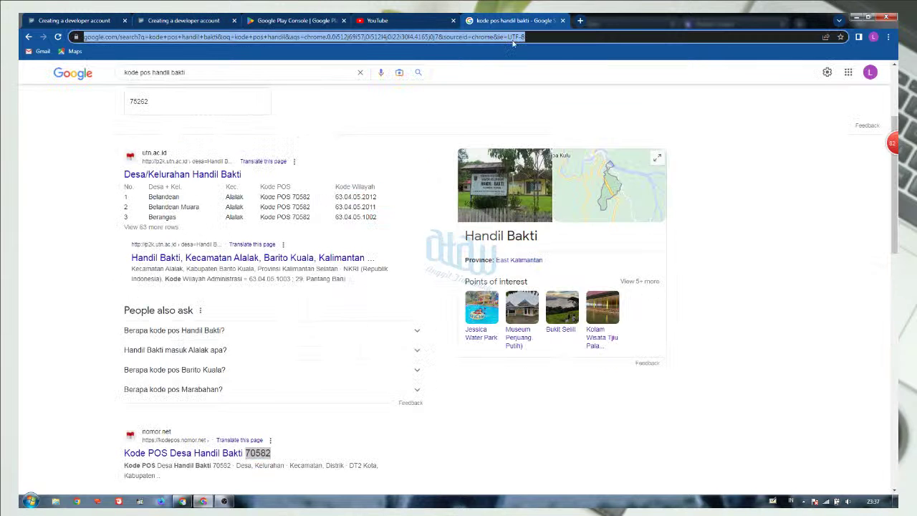
pyautogui.write('jenius')
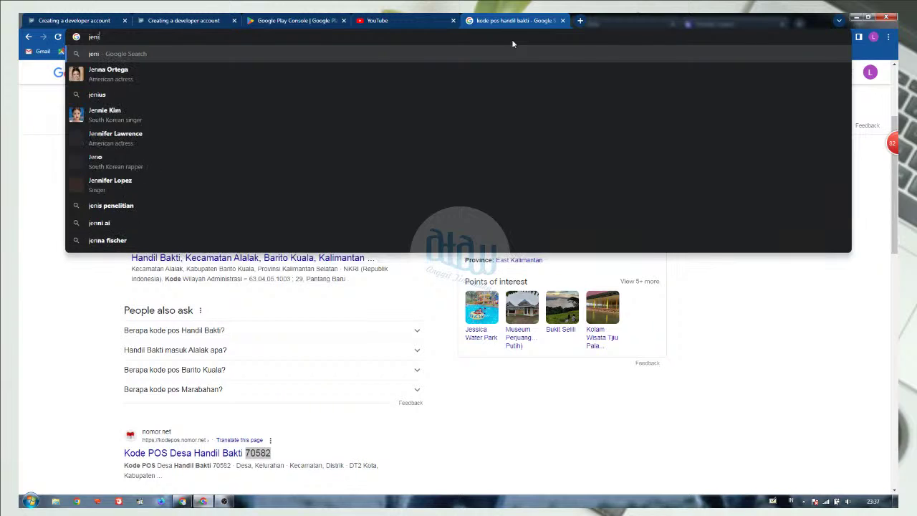
pyautogui.press('Return')
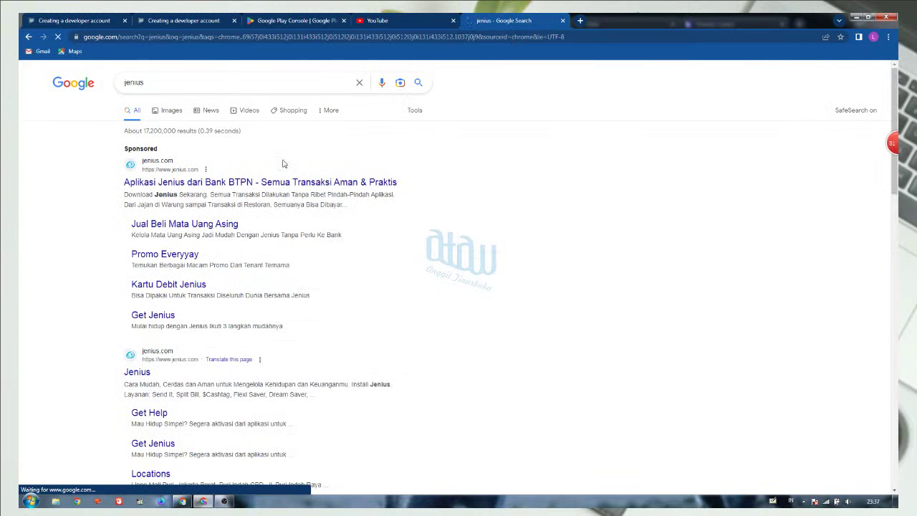
pyautogui.click(187, 188)
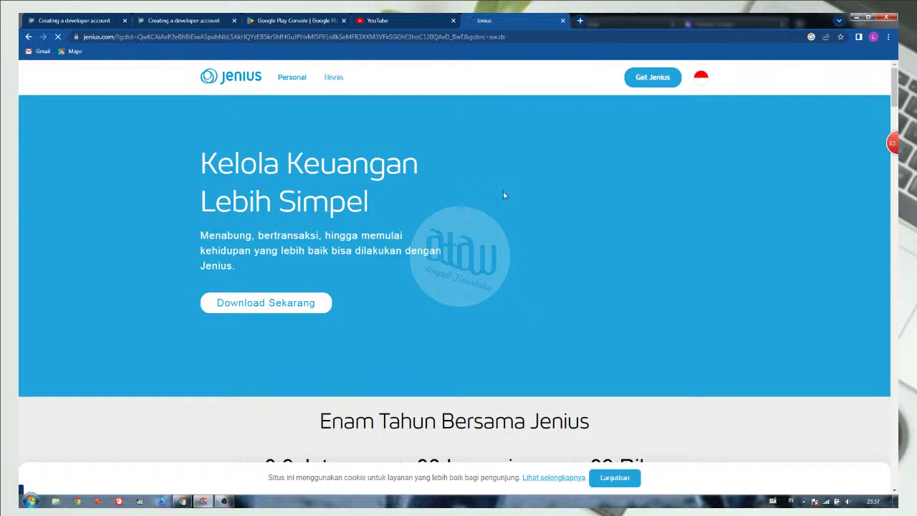
pyautogui.scroll(-4, 503, 195)
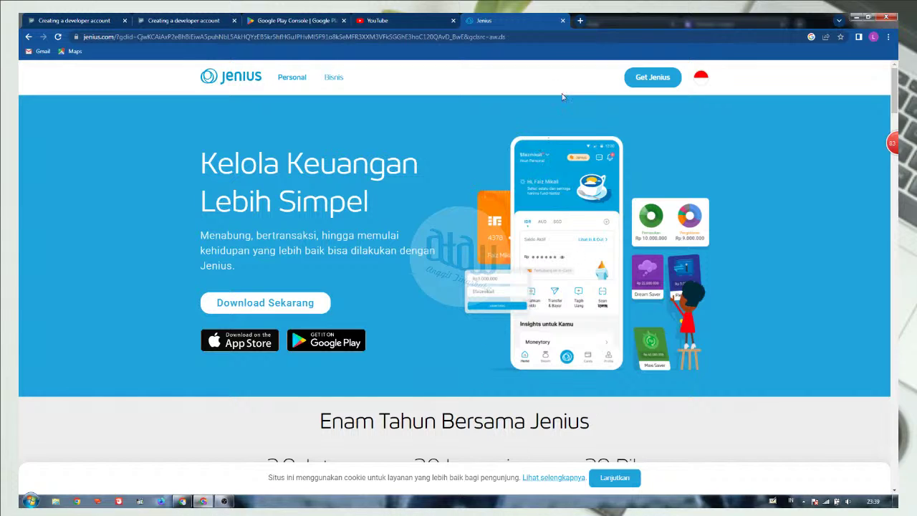
# Search for "jago" in a new browser tab and open the Bank Jago website.
pyautogui.click(582, 21)
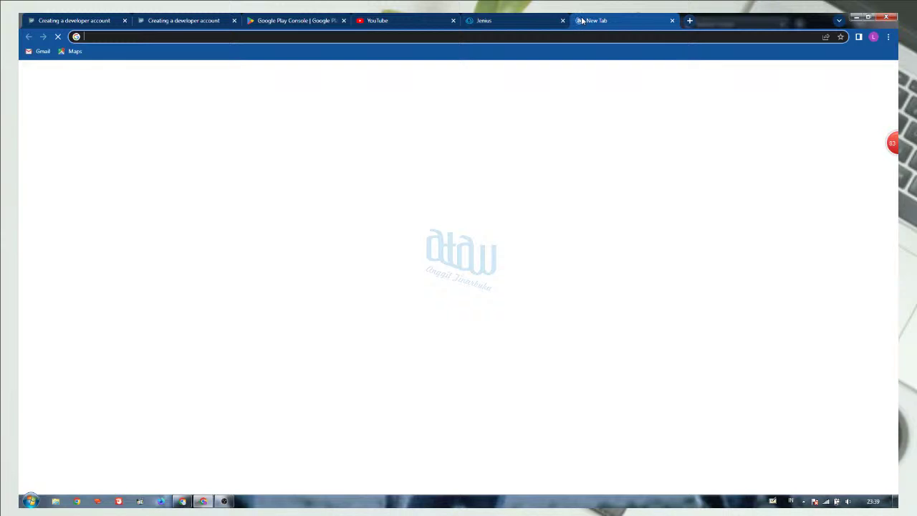
pyautogui.write('jago')
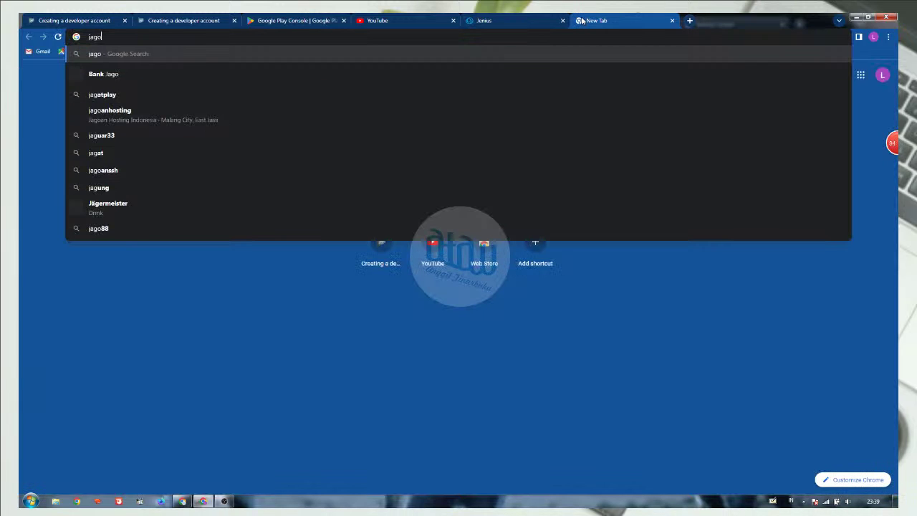
pyautogui.press('Return')
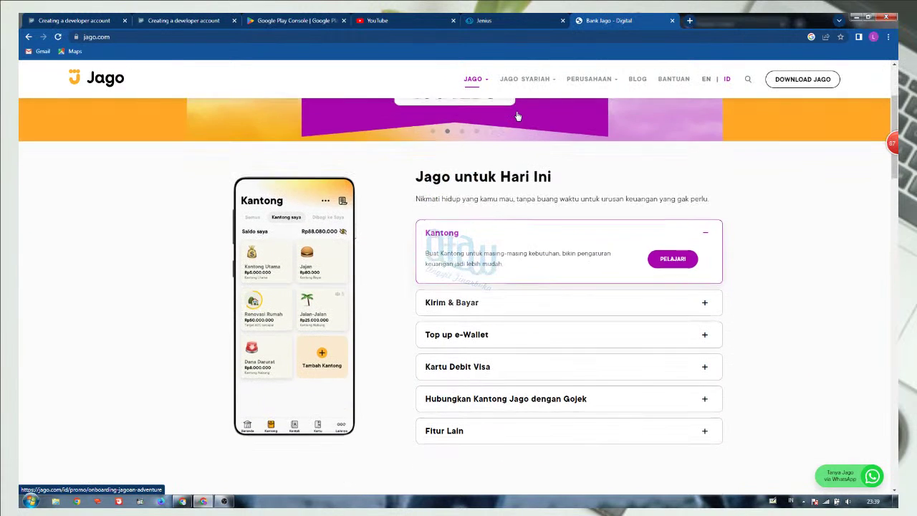
pyautogui.scroll(1, 517, 116)
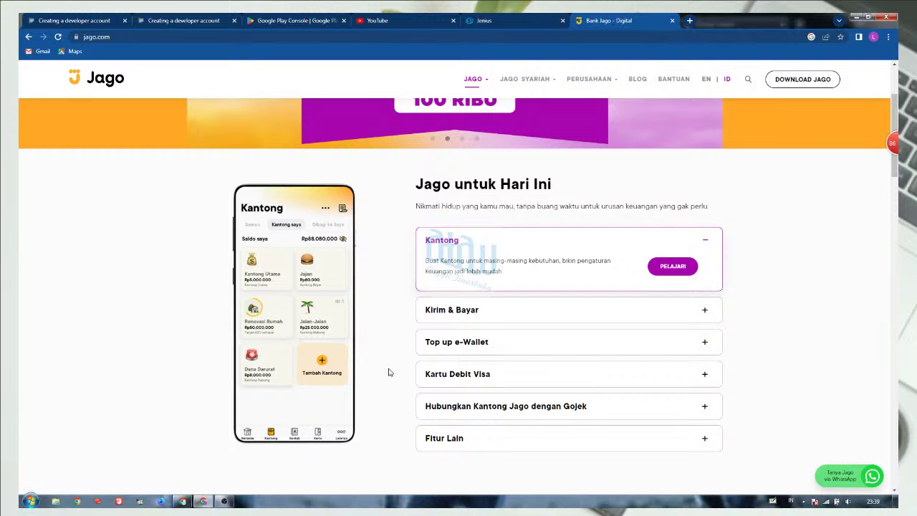
# Compare the Jenius and Bank Jago websites as card providers and revisit the Play Console card form.
pyautogui.click(487, 21)
pyautogui.click(622, 22)
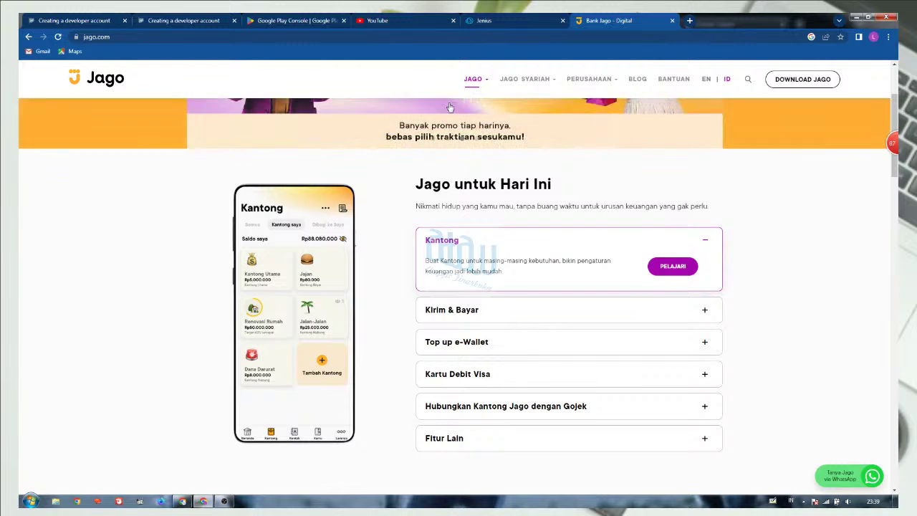
pyautogui.click(504, 25)
pyautogui.click(624, 21)
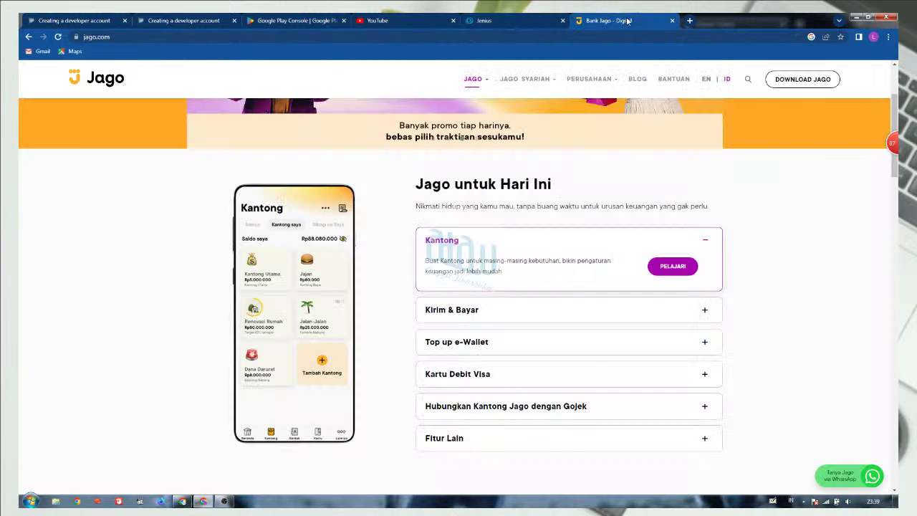
pyautogui.click(513, 20)
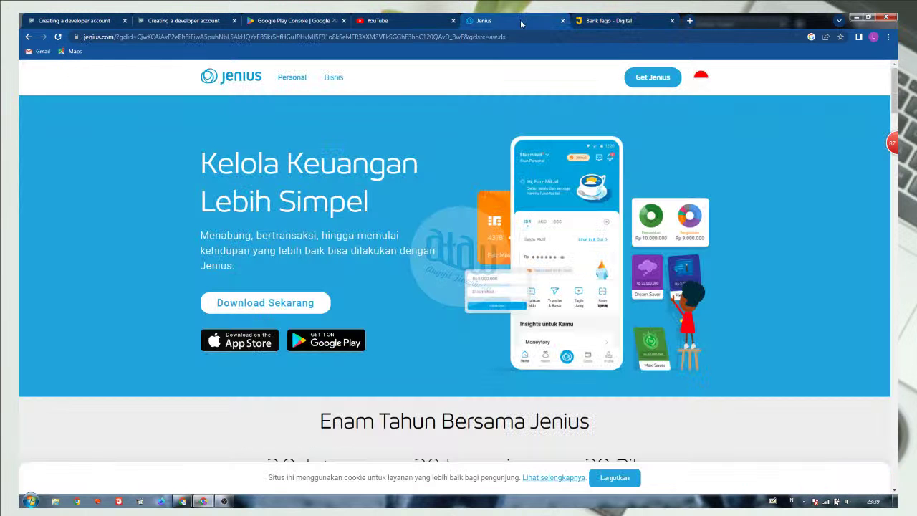
pyautogui.click(616, 21)
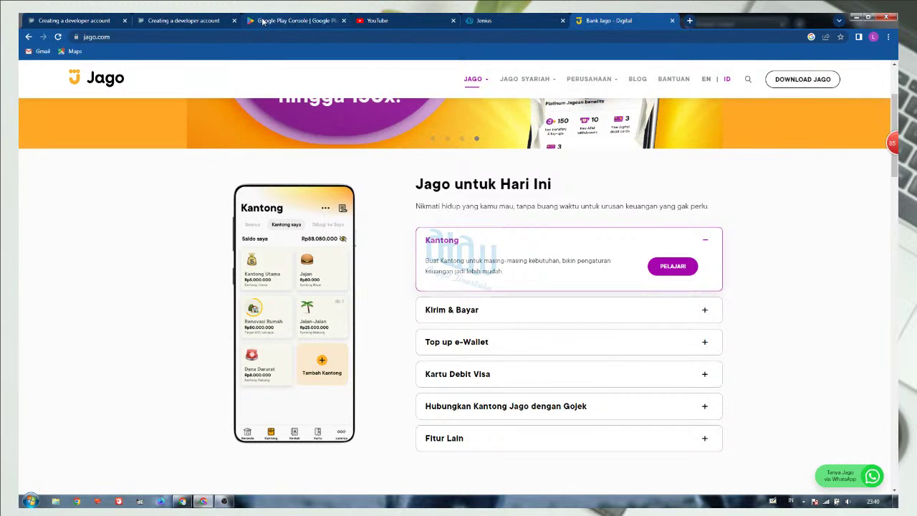
pyautogui.click(204, 22)
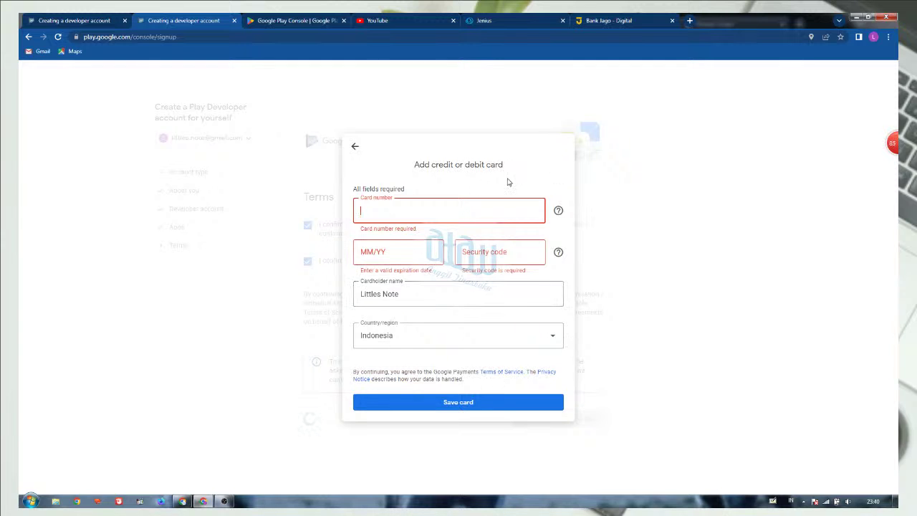
pyautogui.click(495, 25)
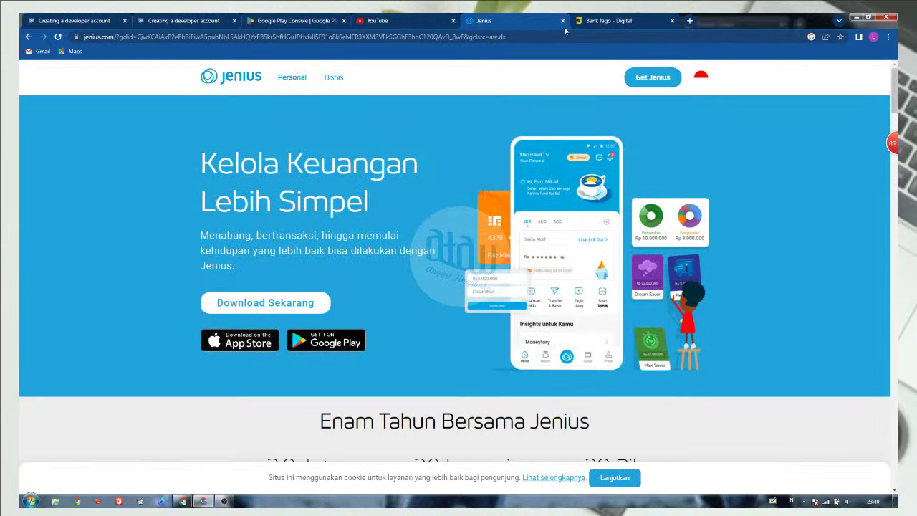
pyautogui.click(591, 24)
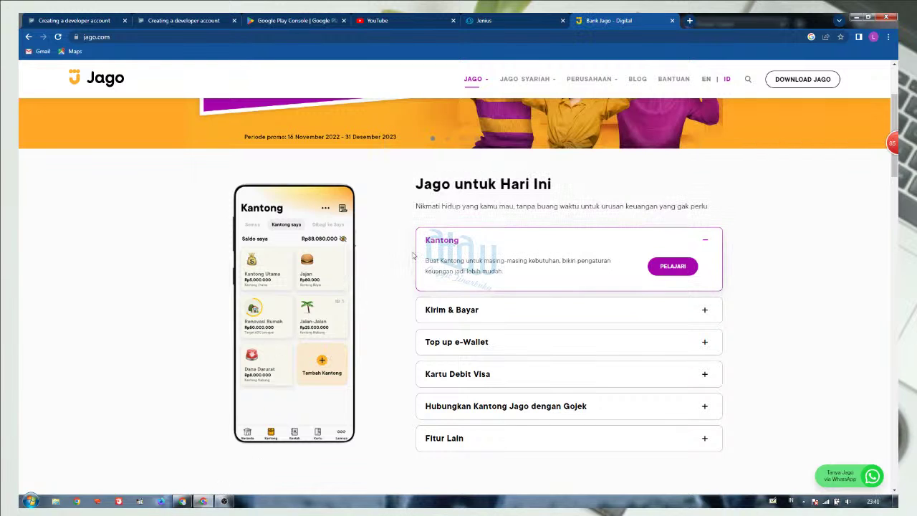
pyautogui.click(213, 22)
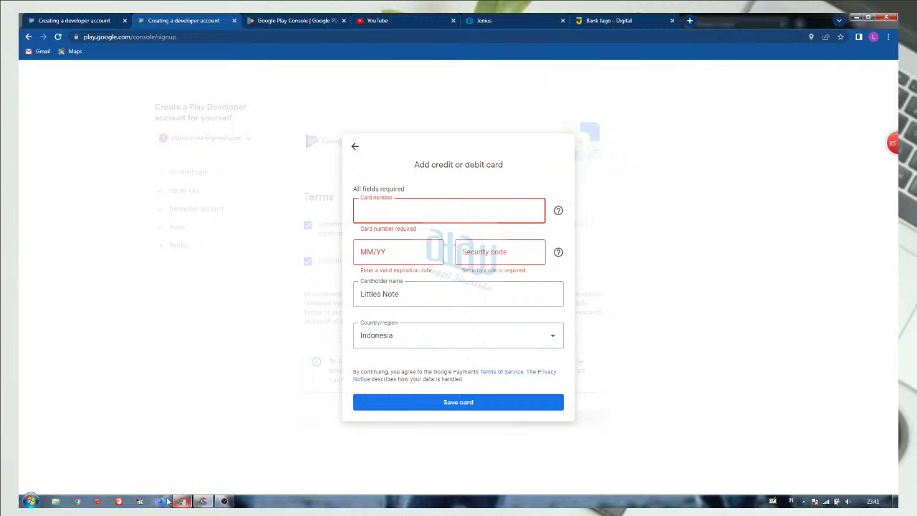
# Switch to the other browser window, review the app list in Play Console and view the AppSheet app list.
pyautogui.click(162, 502)
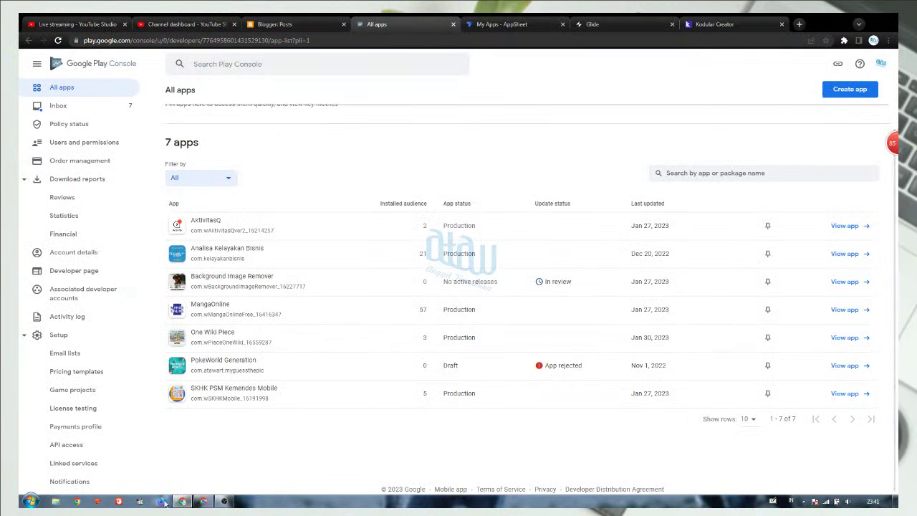
pyautogui.scroll(1, 337, 379)
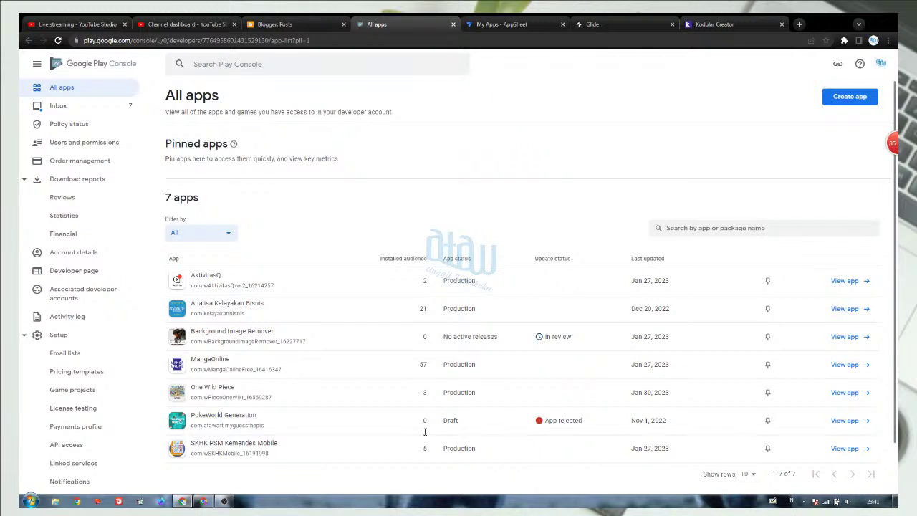
pyautogui.scroll(-1, 311, 232)
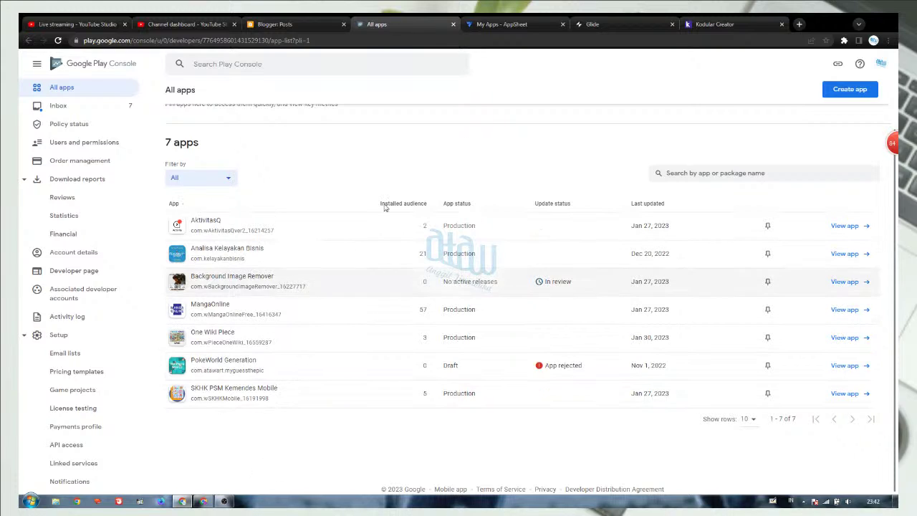
pyautogui.click(517, 25)
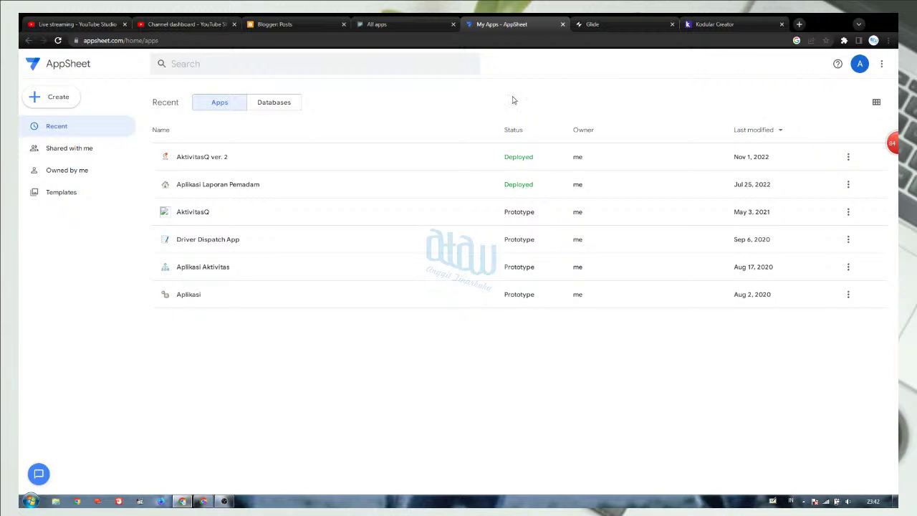
# View the Glide and Kodular Creator project pages as app-building platforms and return to the AppSheet app list.
pyautogui.click(591, 26)
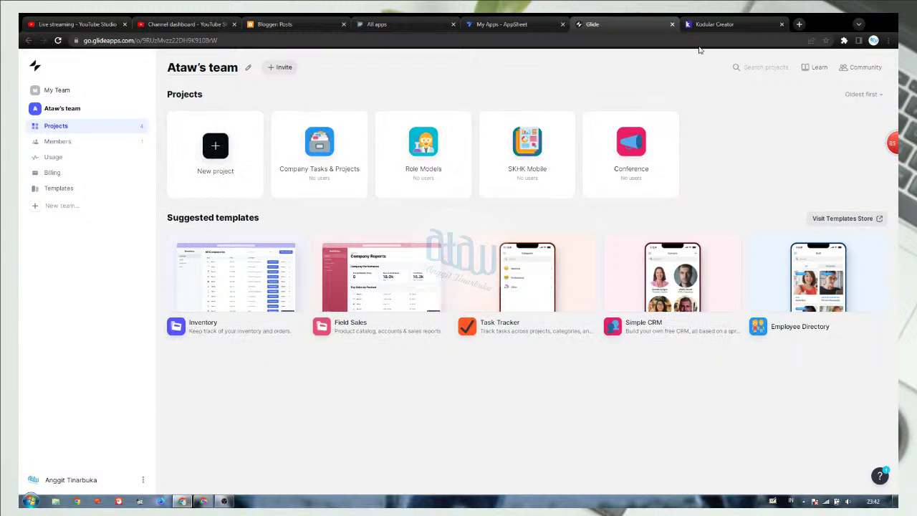
pyautogui.click(711, 25)
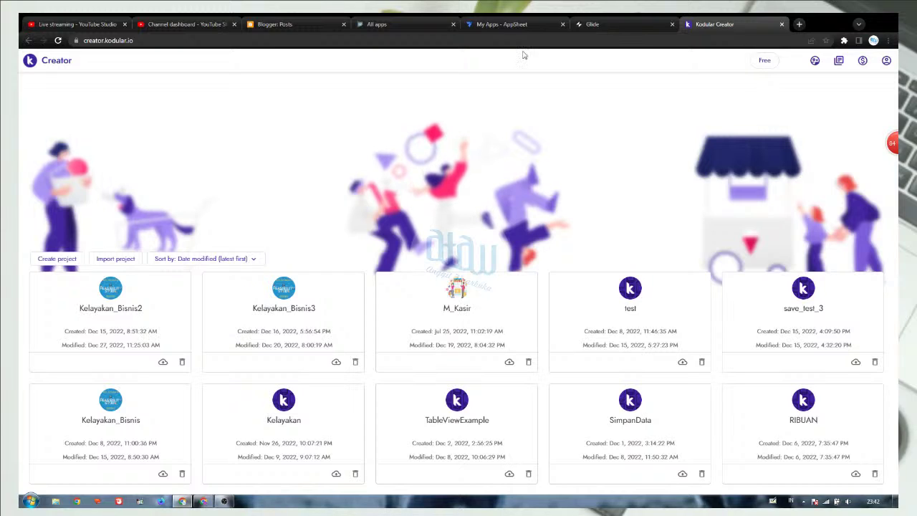
pyautogui.click(523, 28)
pyautogui.click(617, 29)
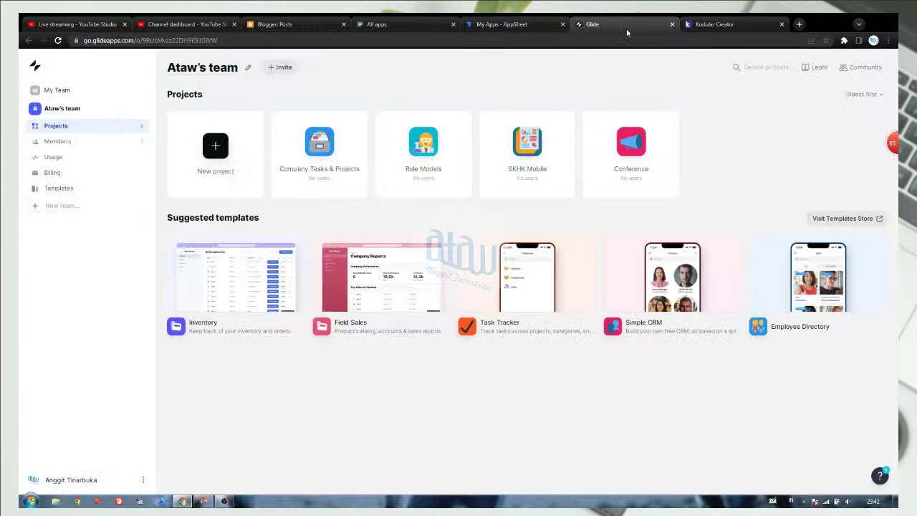
pyautogui.click(735, 24)
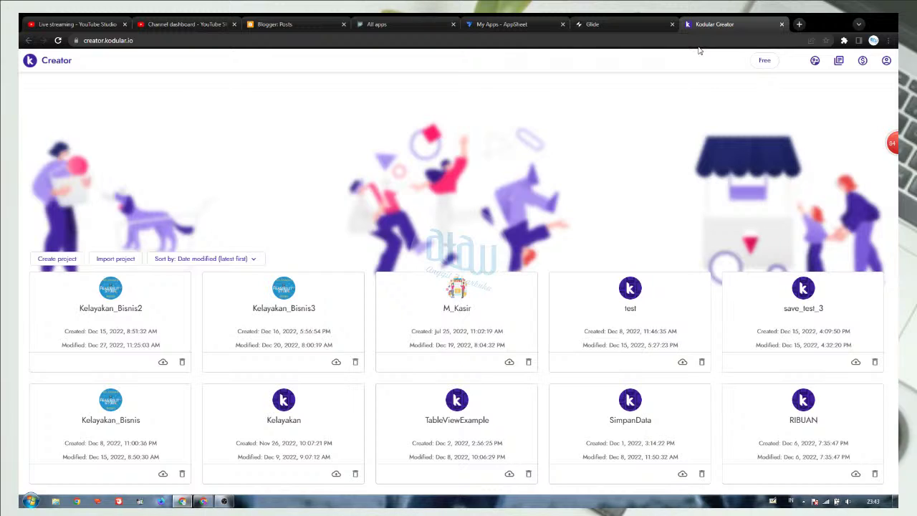
pyautogui.click(510, 26)
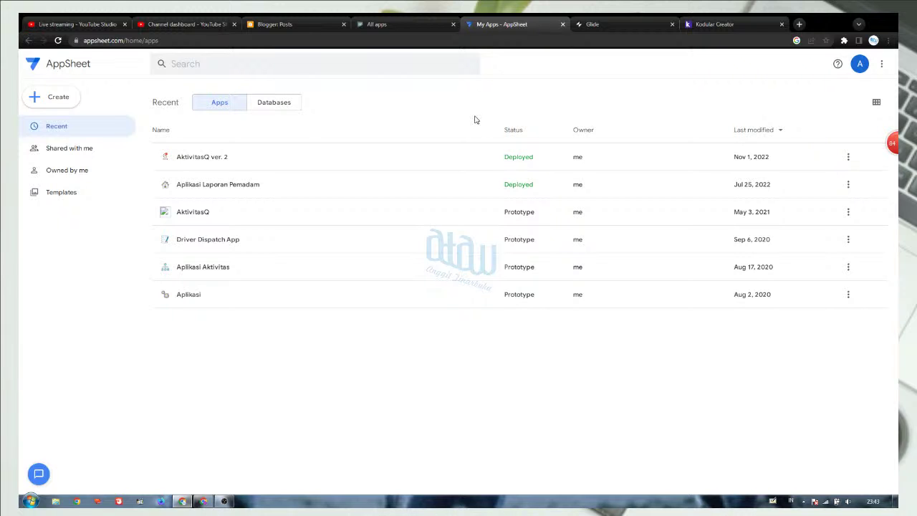
# Check the YouTube Studio live stream and Play Console app list, and view the Google Play Console about page in the other browser window.
pyautogui.click(111, 25)
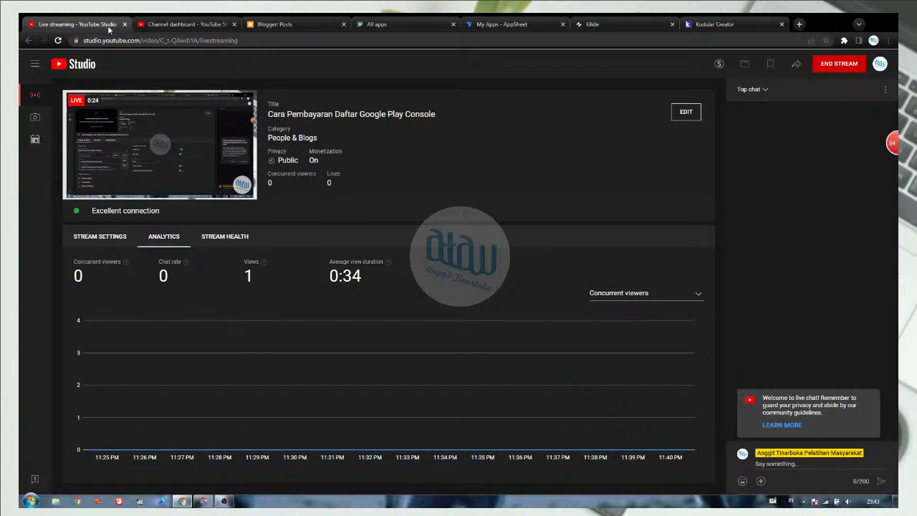
pyautogui.click(389, 24)
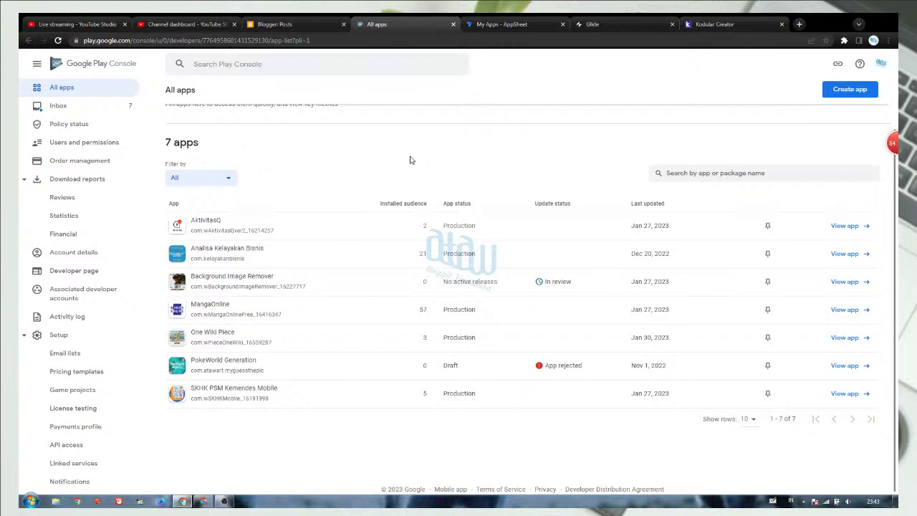
pyautogui.moveTo(203, 502)
pyautogui.click(204, 455)
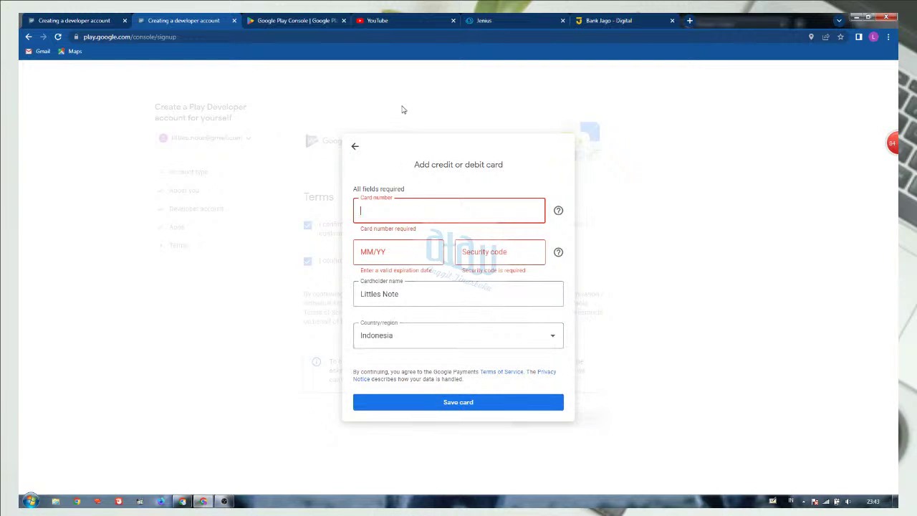
pyautogui.click(305, 22)
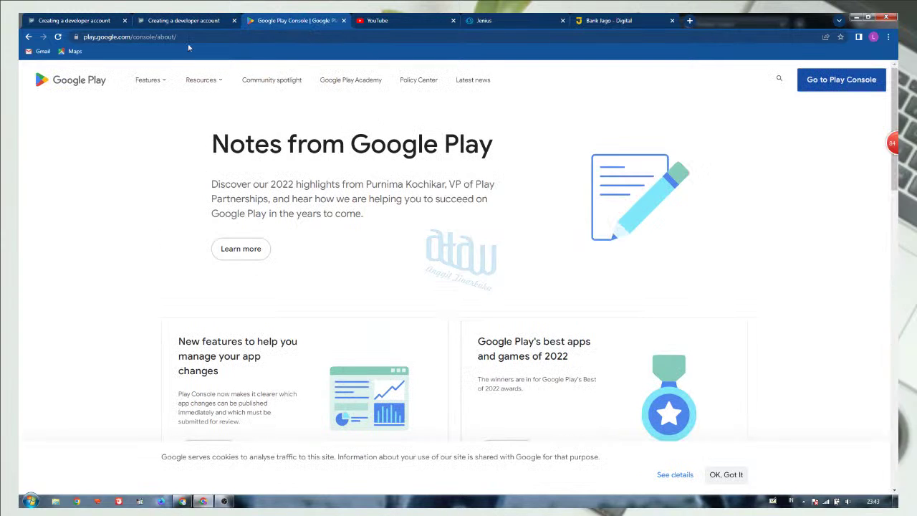
# Open the One Wiki Piece app from the Play Console app list and look through its Google Play store listing.
pyautogui.click(201, 499)
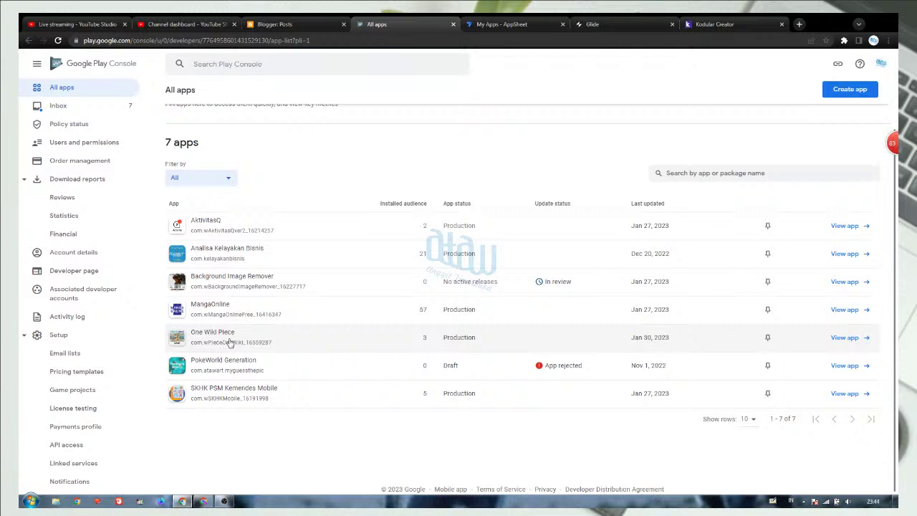
pyautogui.click(847, 341)
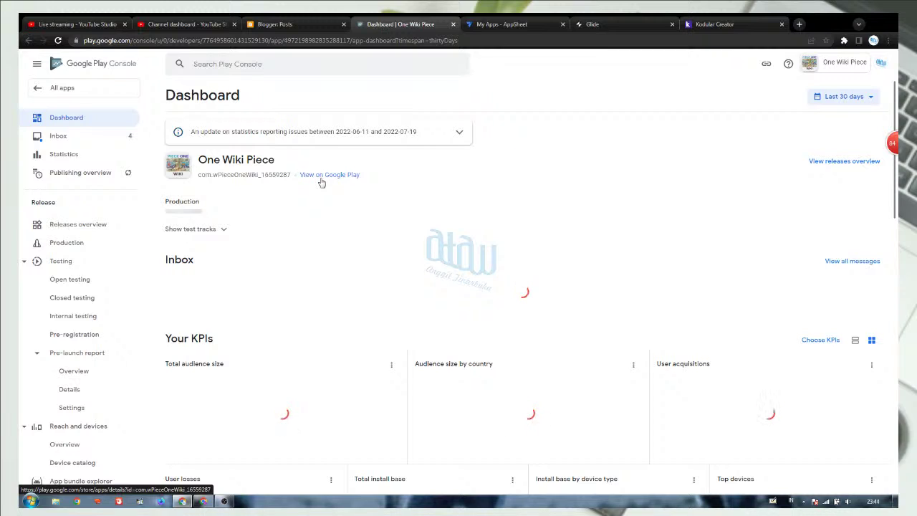
pyautogui.click(321, 175)
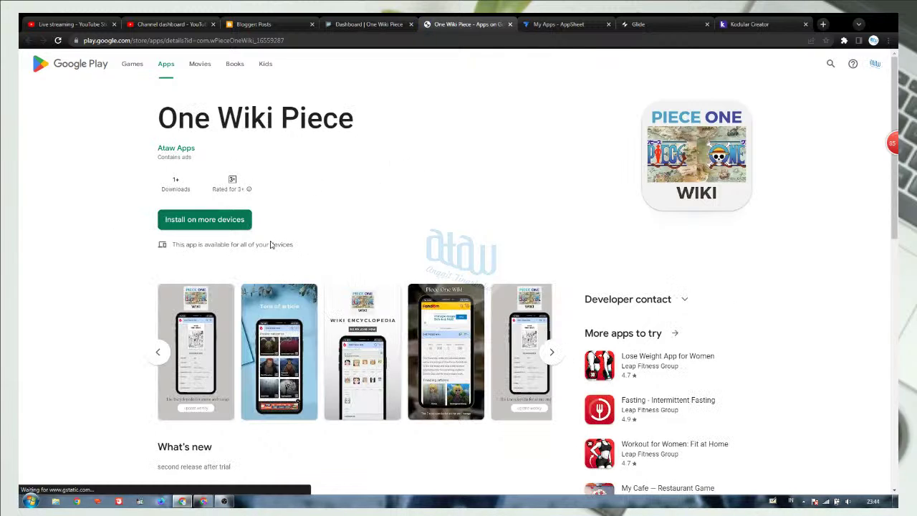
pyautogui.scroll(-3, 224, 244)
pyautogui.scroll(-5, 224, 244)
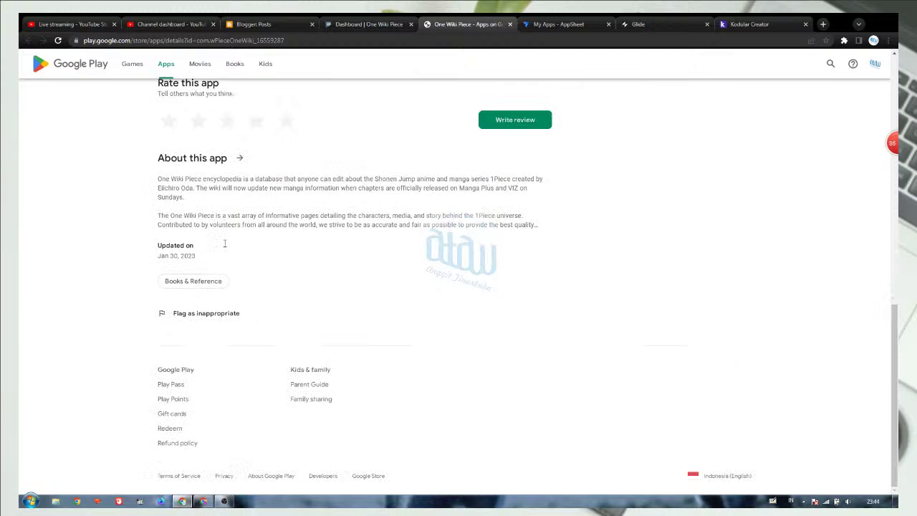
pyautogui.scroll(3, 224, 244)
pyautogui.scroll(5, 225, 246)
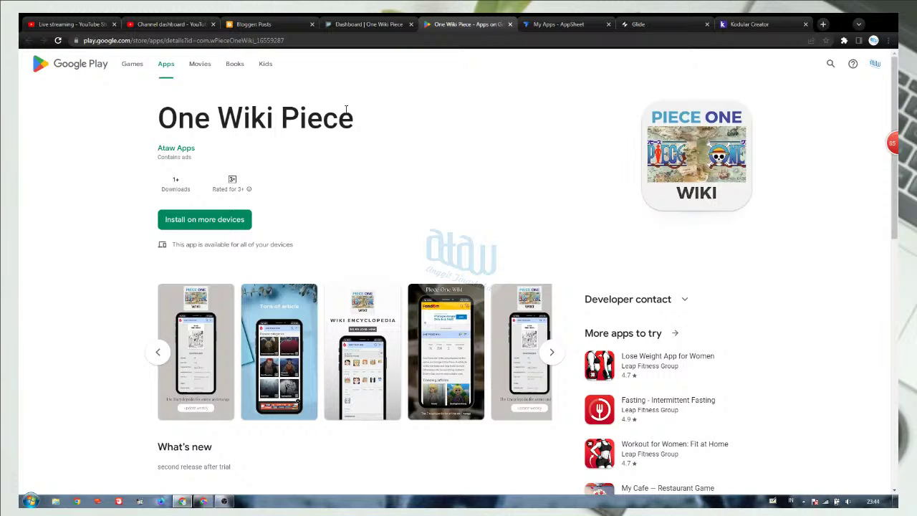
# Return to the One Wiki Piece dashboard and revisit the Jenius, Bank Jago and Play Console about pages in the other browser window.
pyautogui.click(367, 27)
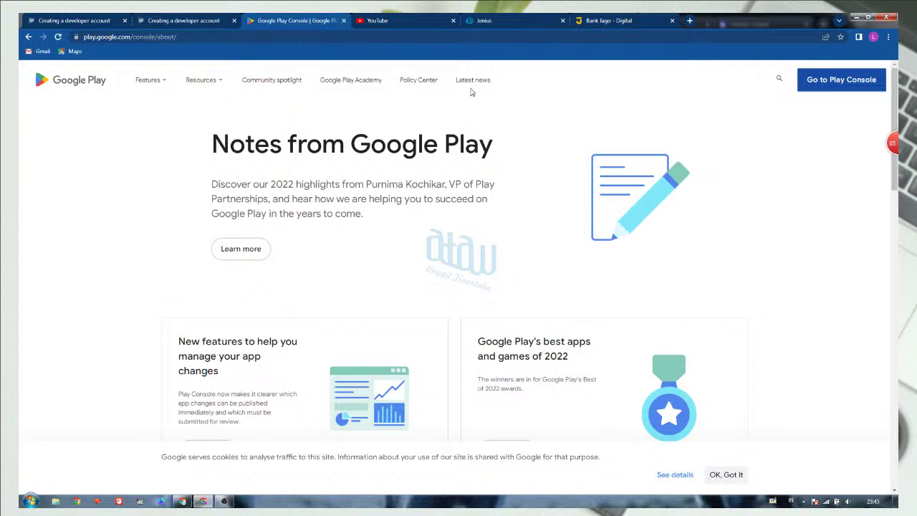
pyautogui.click(506, 20)
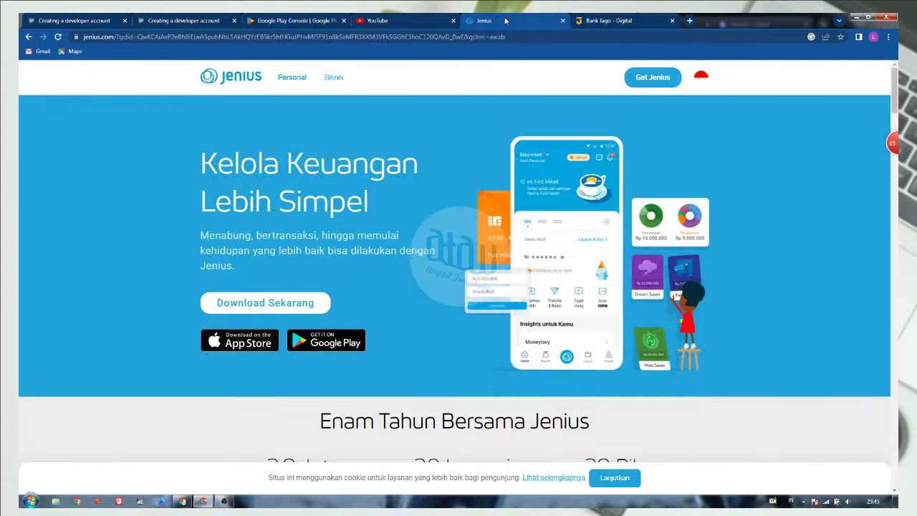
pyautogui.click(600, 21)
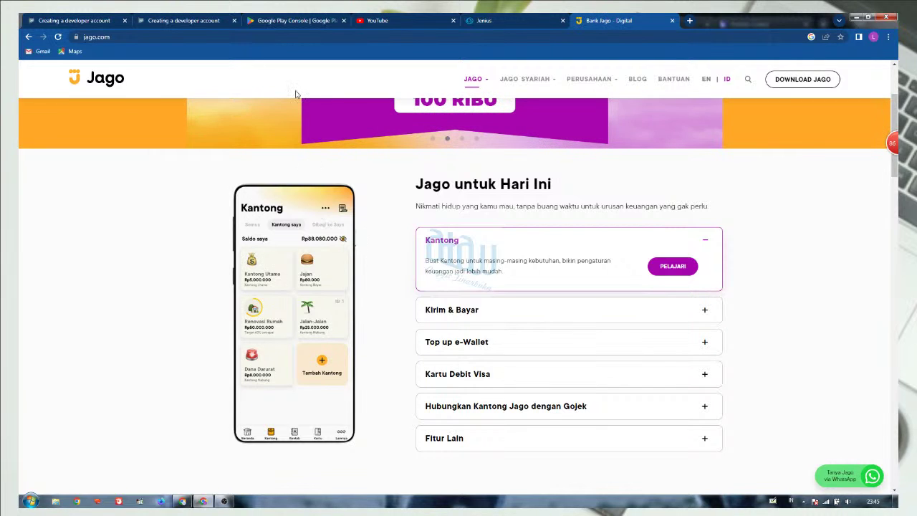
pyautogui.click(299, 27)
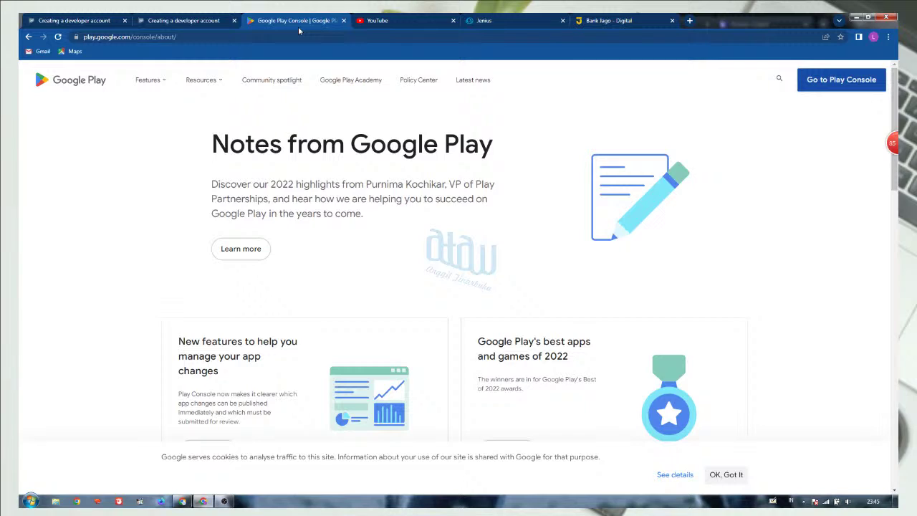